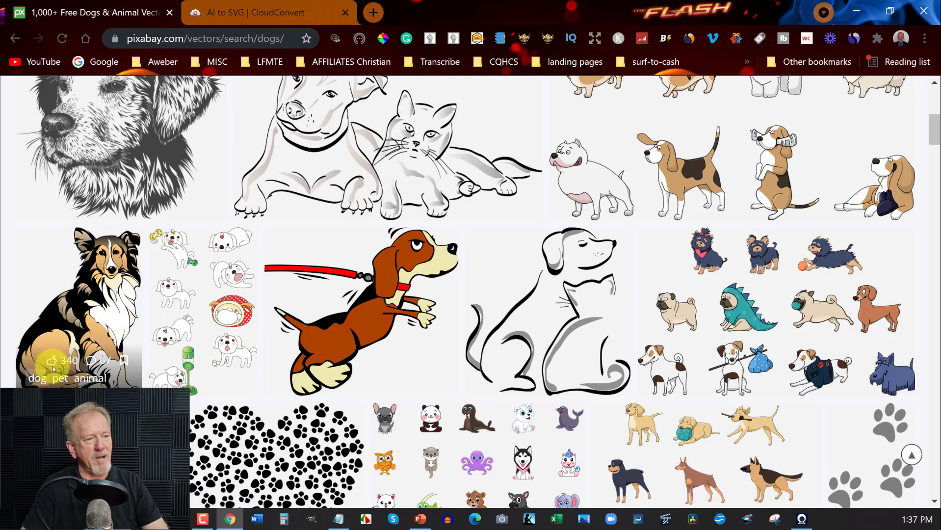
Step: Open the leashed brown puppy image from the dog results and start downloading it as an SVG vector graphic
{"action": "left_click", "coordinate": [375, 311]}
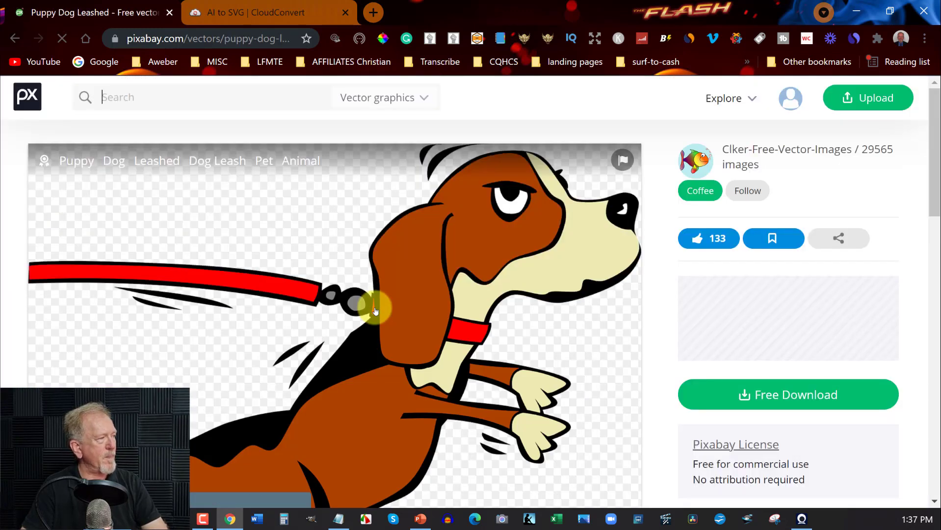
{"action": "scroll", "coordinate": [834, 408], "scroll_direction": "down", "scroll_amount": 3}
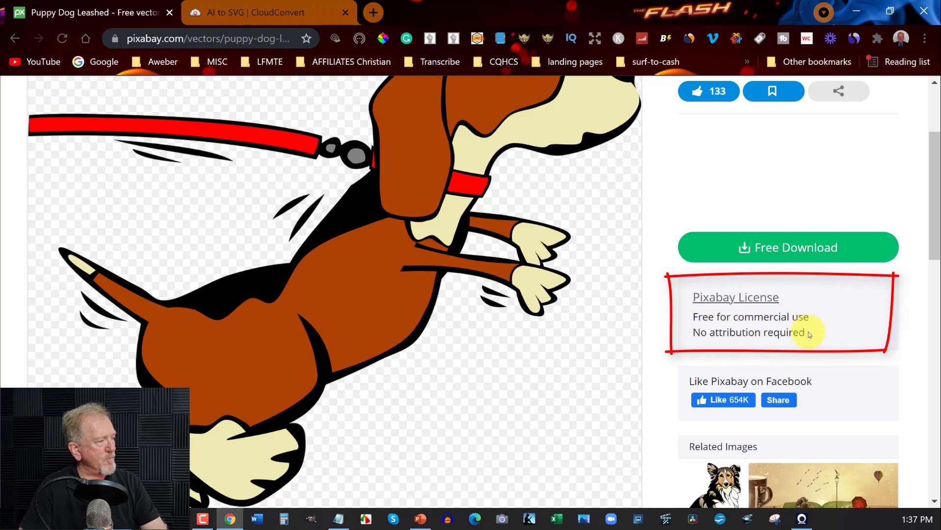
{"action": "scroll", "coordinate": [808, 332], "scroll_direction": "up", "scroll_amount": 3}
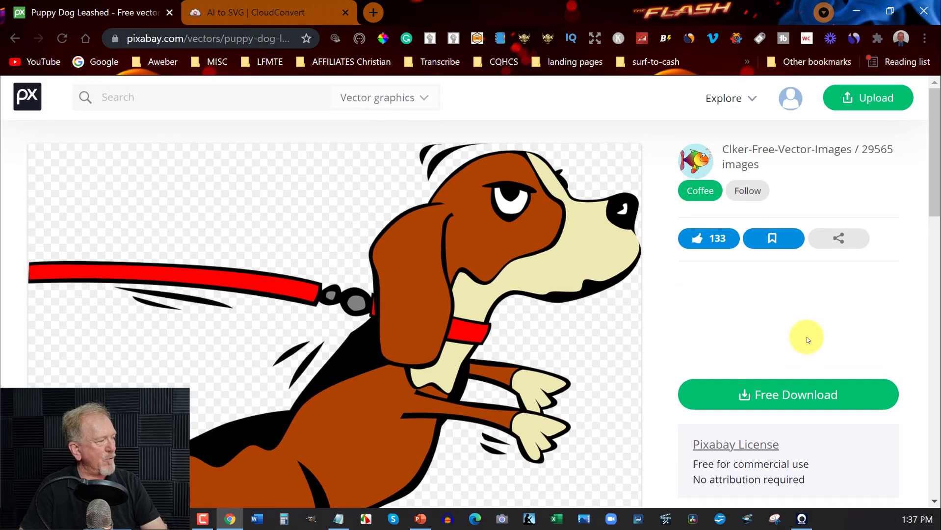
{"action": "left_click", "coordinate": [795, 397]}
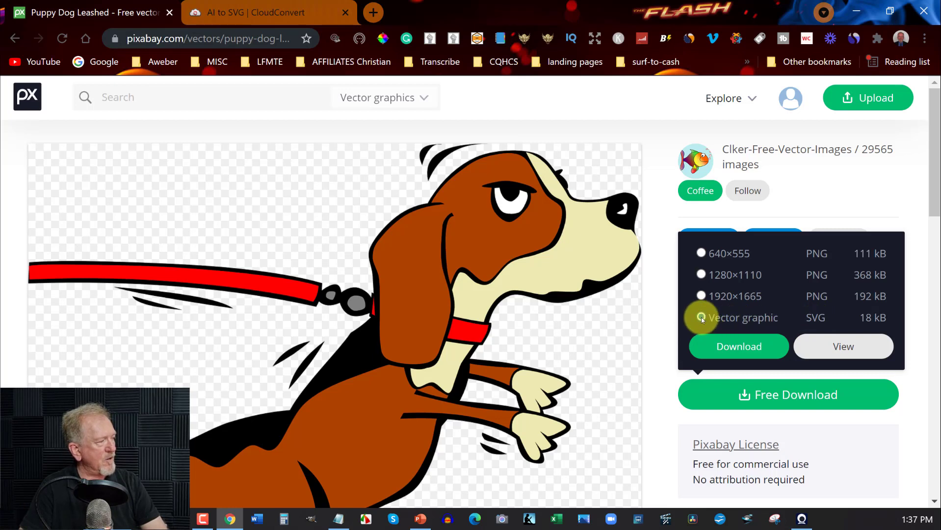
{"action": "left_click", "coordinate": [702, 318]}
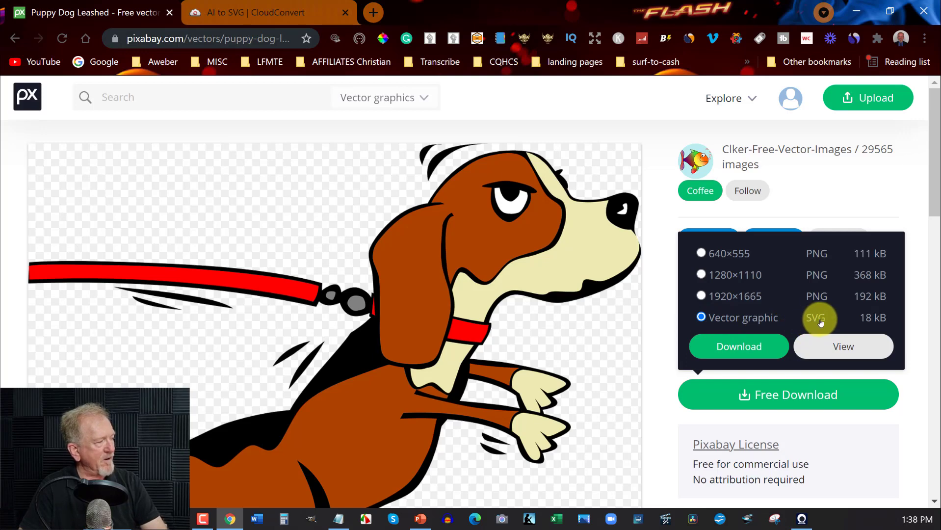
{"action": "left_click", "coordinate": [740, 346]}
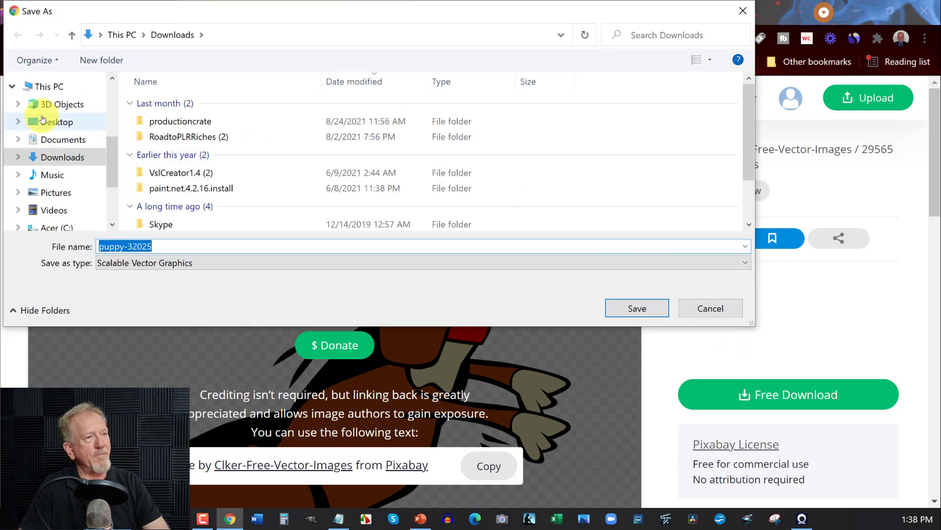
Step: Create a new folder named Dog-Coloring on the Desktop from the save dialog
{"action": "left_click", "coordinate": [44, 125]}
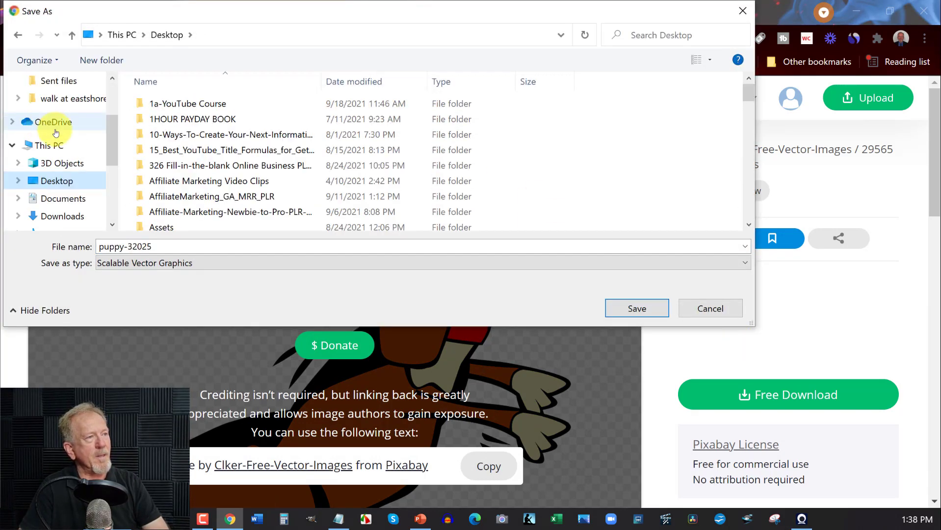
{"action": "right_click", "coordinate": [587, 160]}
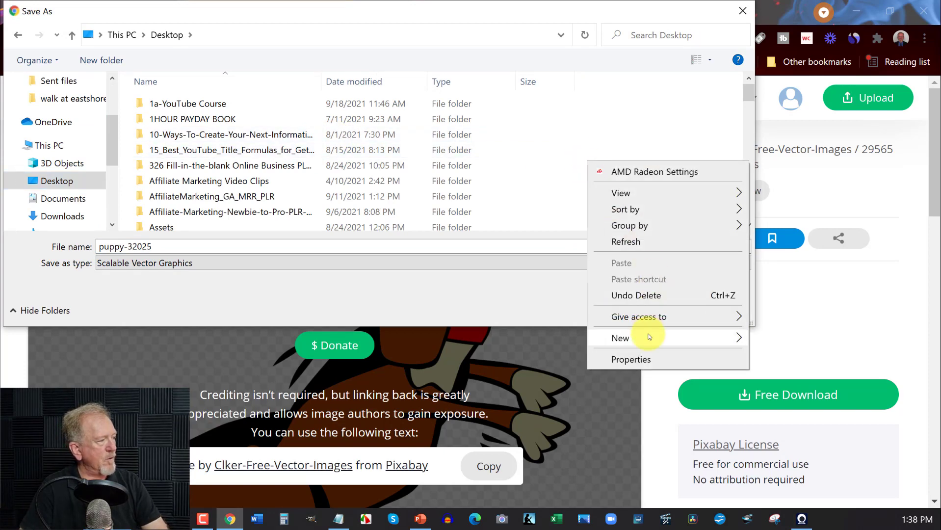
{"action": "mouse_move", "coordinate": [650, 338]}
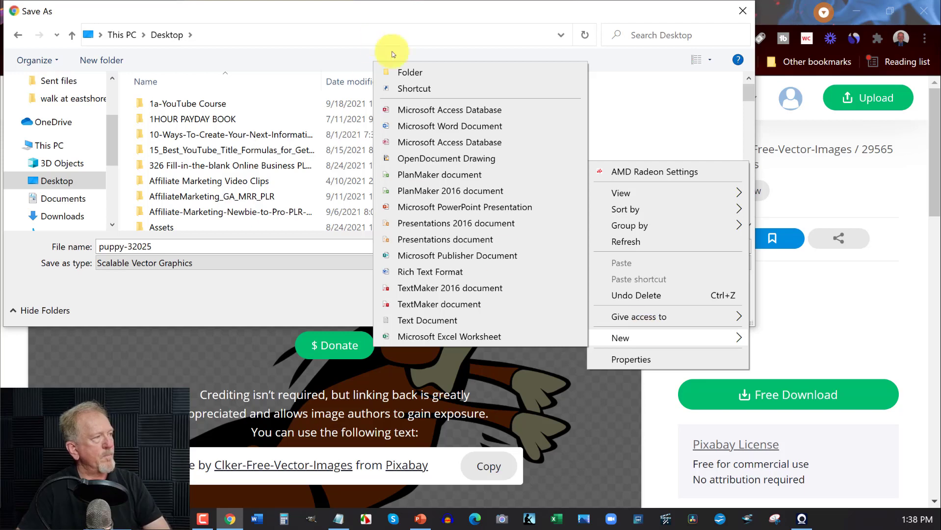
{"action": "left_click", "coordinate": [410, 71]}
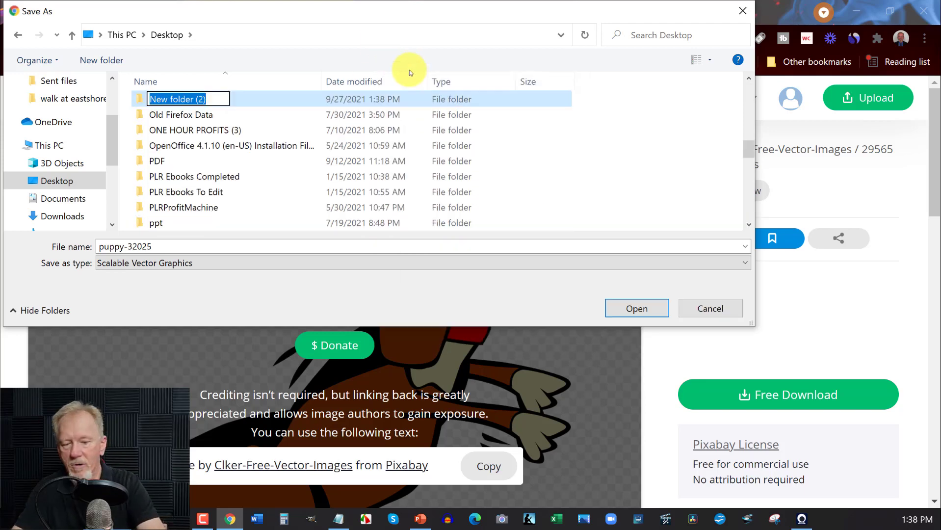
{"action": "type", "text": "Dog-Coloring"}
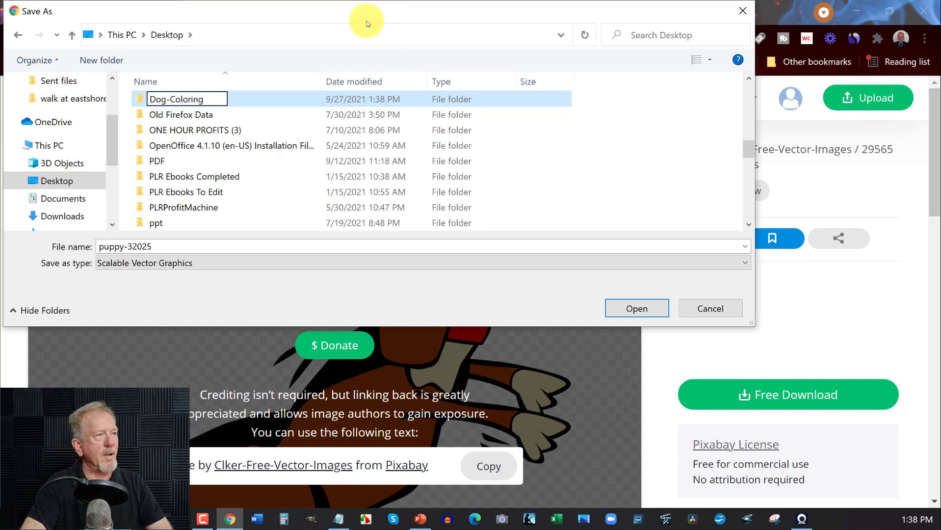
Step: Save puppy-32025 as Scalable Vector Graphics in the Dog-Coloring folder and dismiss the download notice
{"action": "double_click", "coordinate": [139, 101]}
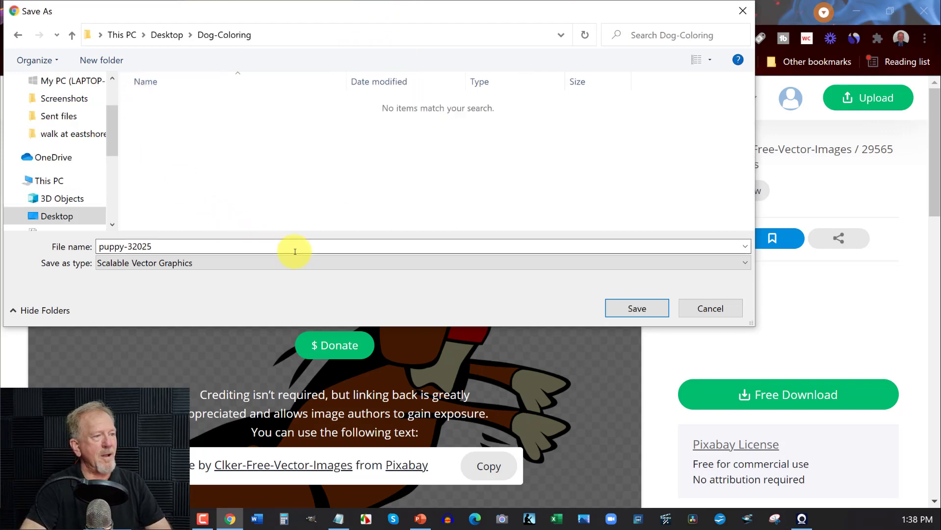
{"action": "left_click", "coordinate": [642, 309]}
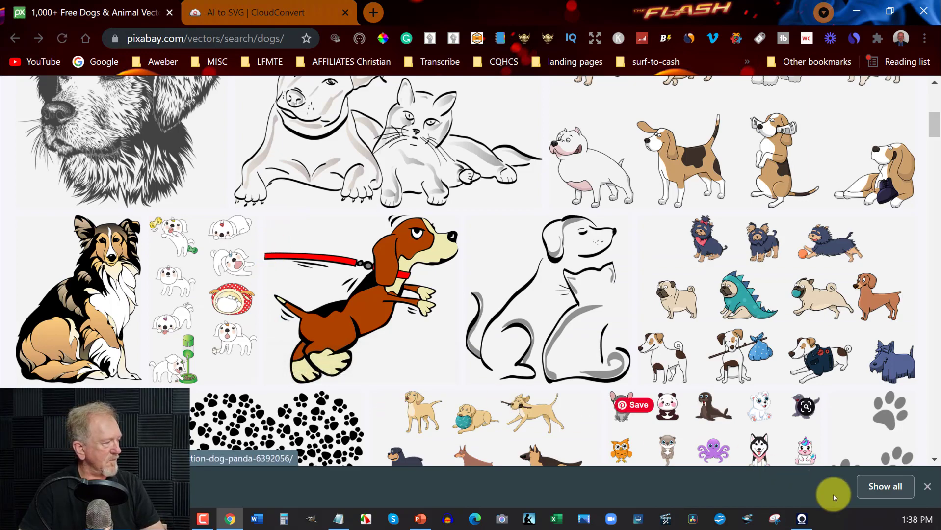
{"action": "left_click", "coordinate": [928, 490]}
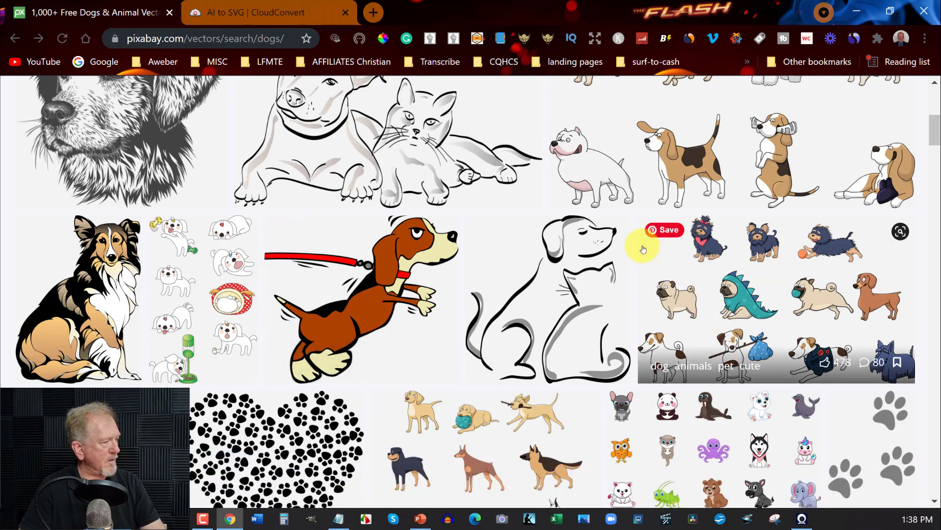
Step: Download the cute light-brown sitting puppy from the dog results as an AI vector graphic into the Dog-Coloring folder
{"action": "scroll", "coordinate": [542, 223], "scroll_direction": "down", "scroll_amount": 5}
{"action": "scroll", "coordinate": [542, 227], "scroll_direction": "down", "scroll_amount": 2}
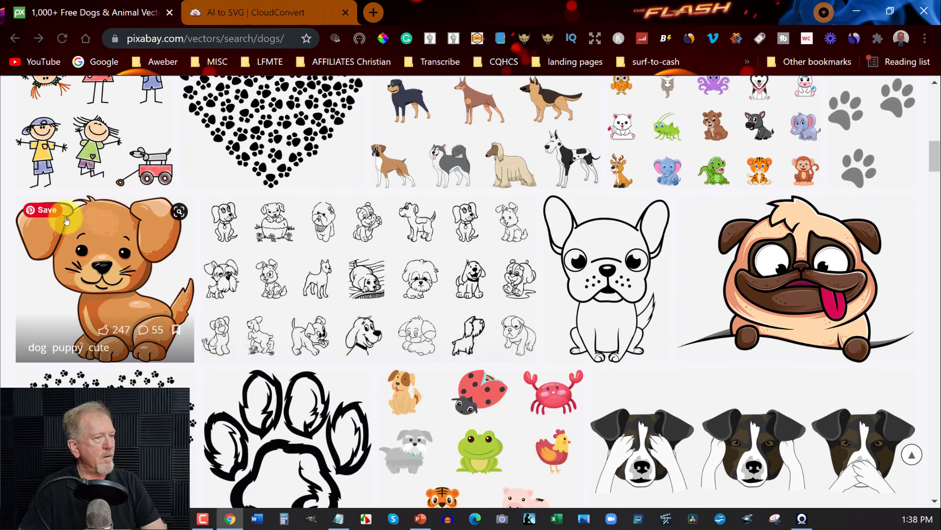
{"action": "left_click", "coordinate": [91, 227]}
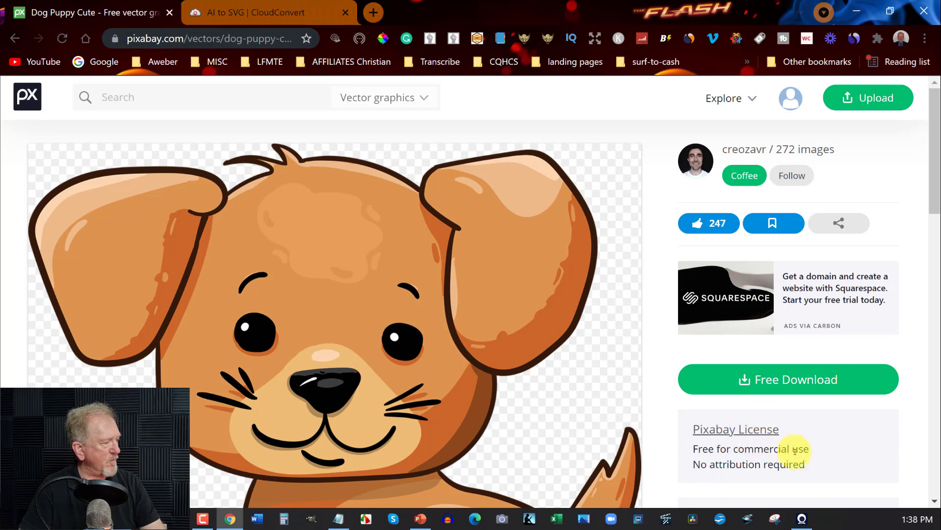
{"action": "left_click", "coordinate": [805, 381]}
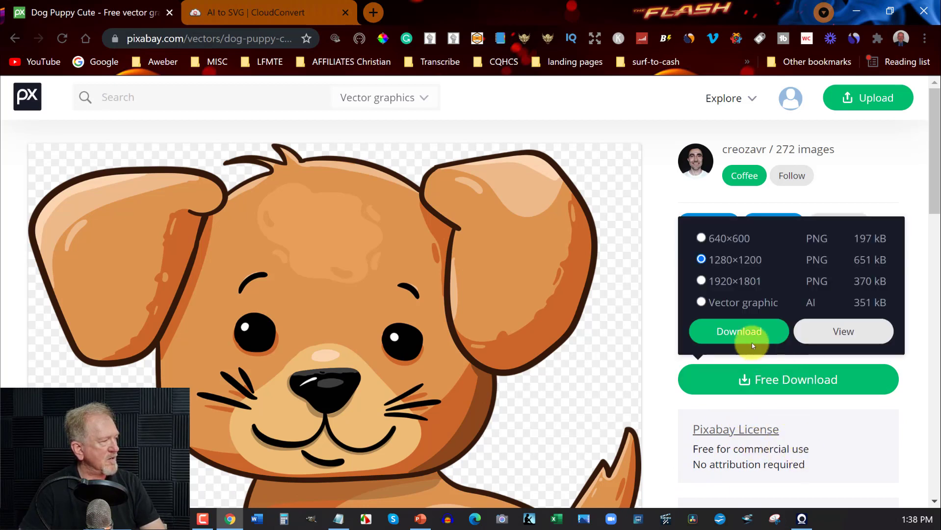
{"action": "left_click", "coordinate": [701, 304]}
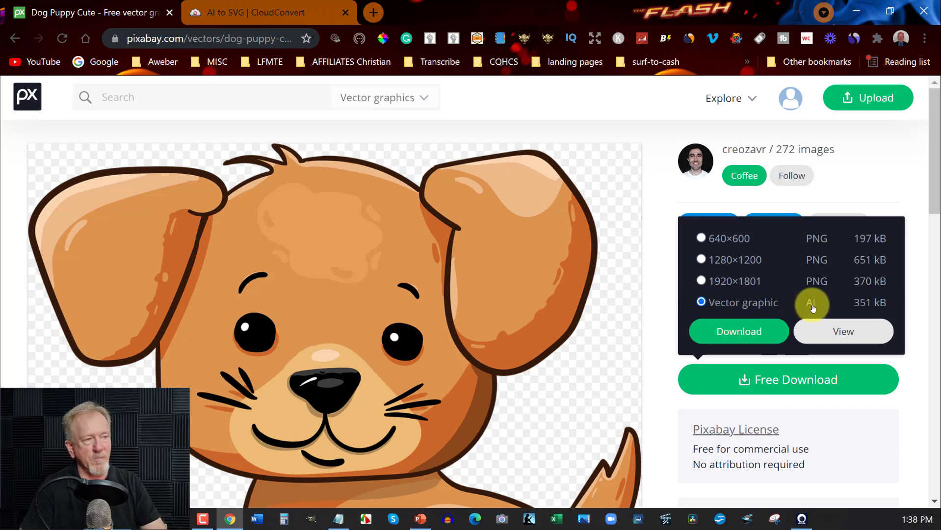
{"action": "left_click", "coordinate": [732, 332]}
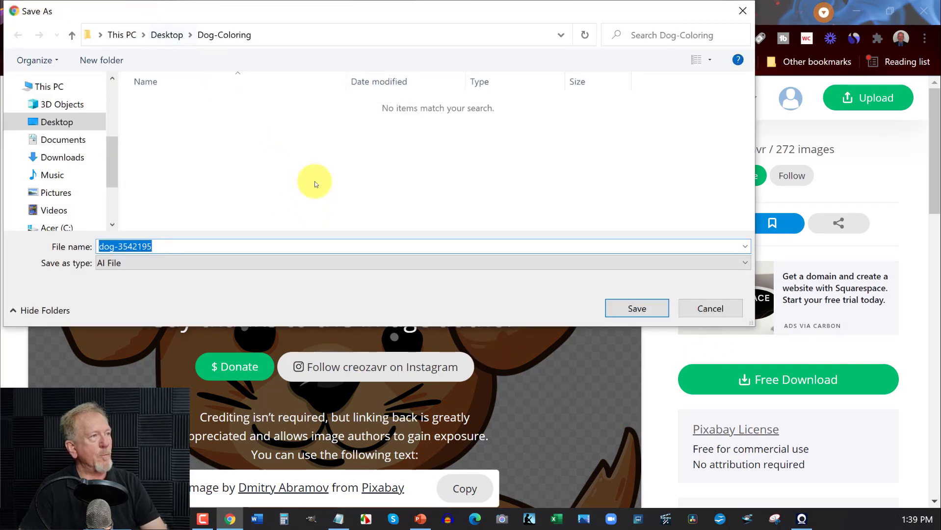
{"action": "left_click", "coordinate": [655, 307]}
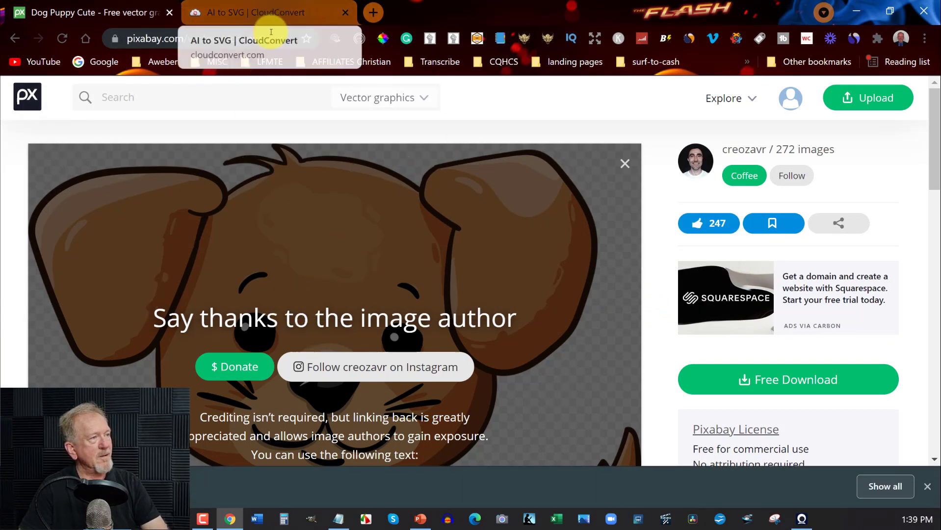
Step: Switch to CloudConvert and load dog-3542195.ai from the Dog-Coloring folder into its general file converter
{"action": "left_click", "coordinate": [277, 12]}
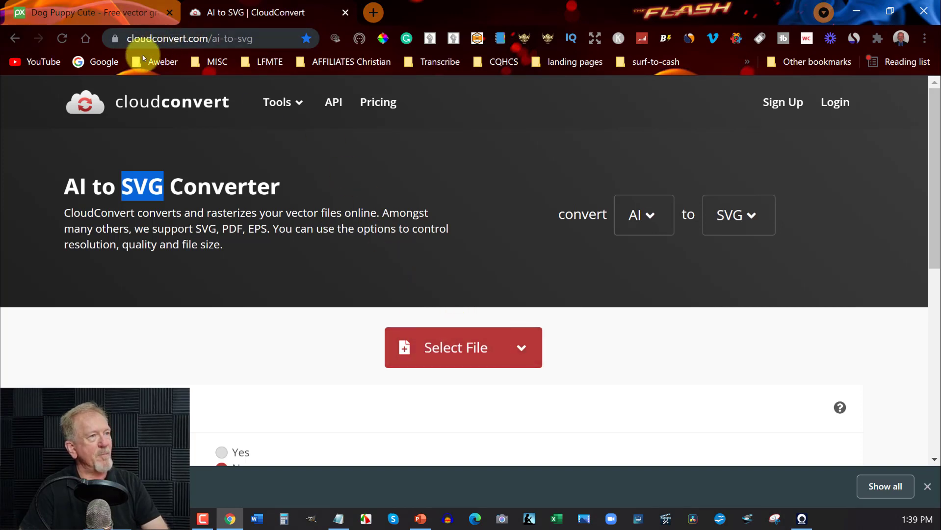
{"action": "left_click", "coordinate": [165, 117]}
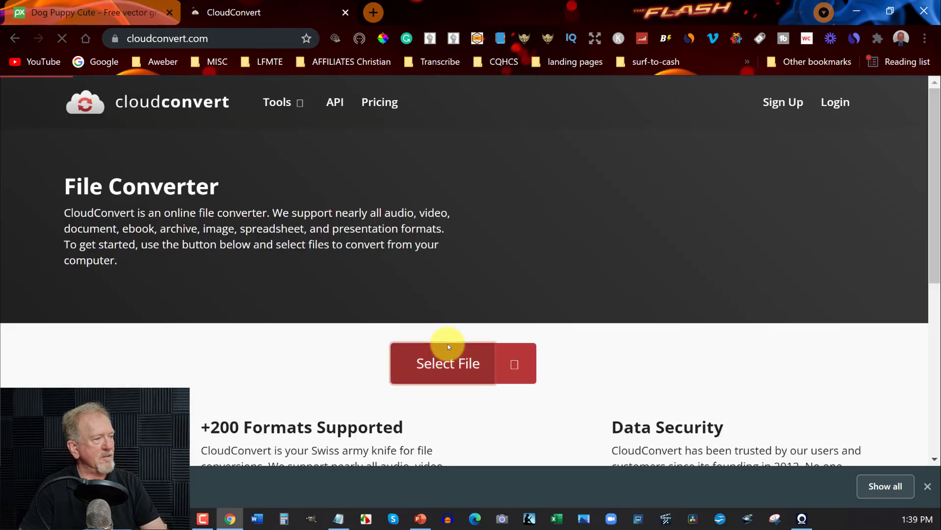
{"action": "left_click", "coordinate": [447, 360]}
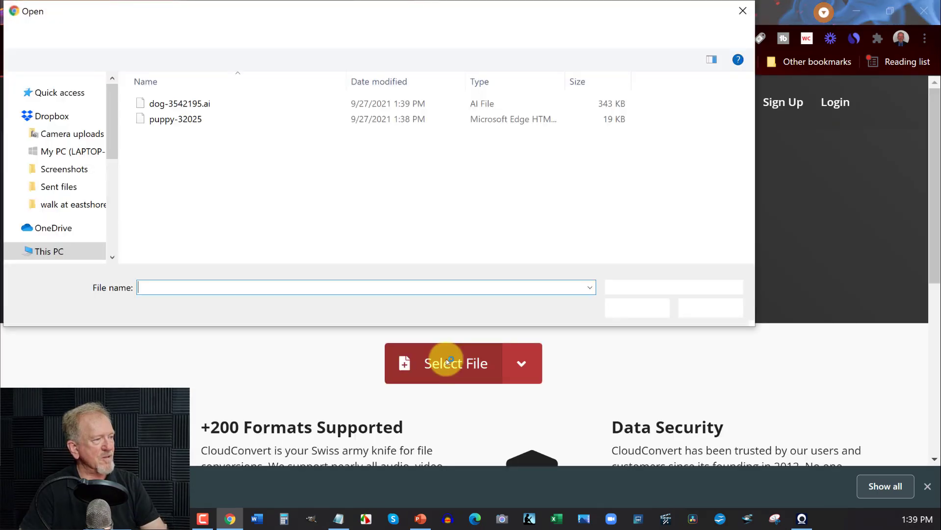
{"action": "double_click", "coordinate": [158, 105]}
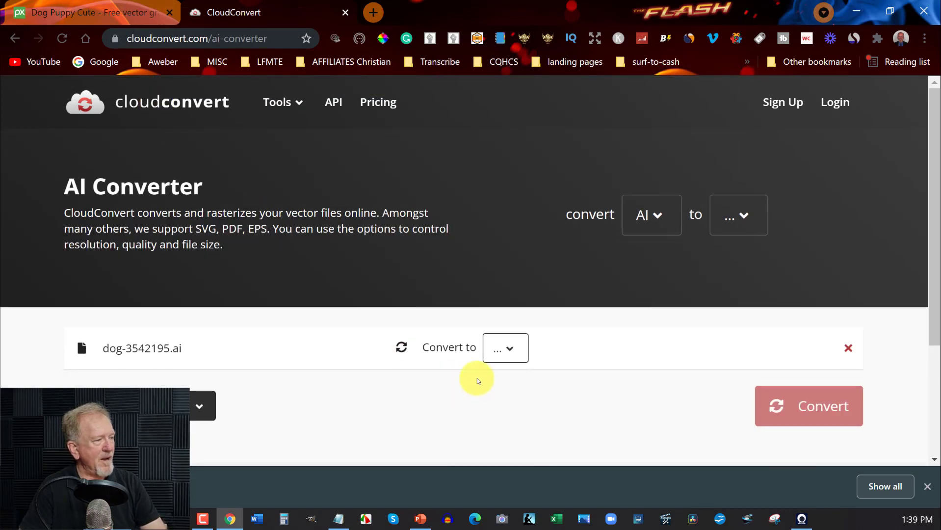
Step: Choose the vector format SVG as output for dog-3542195.ai and run the conversion
{"action": "left_click", "coordinate": [514, 352]}
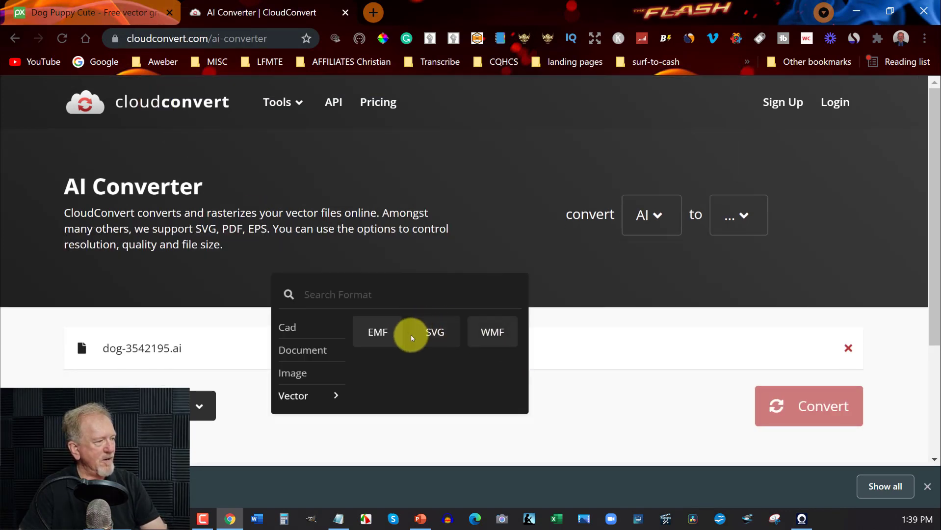
{"action": "left_click", "coordinate": [439, 331]}
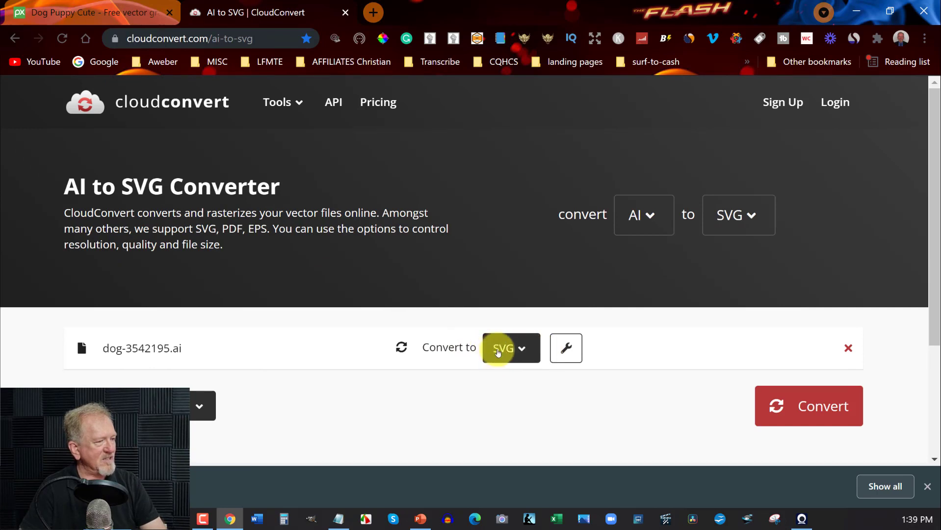
{"action": "left_click", "coordinate": [811, 407]}
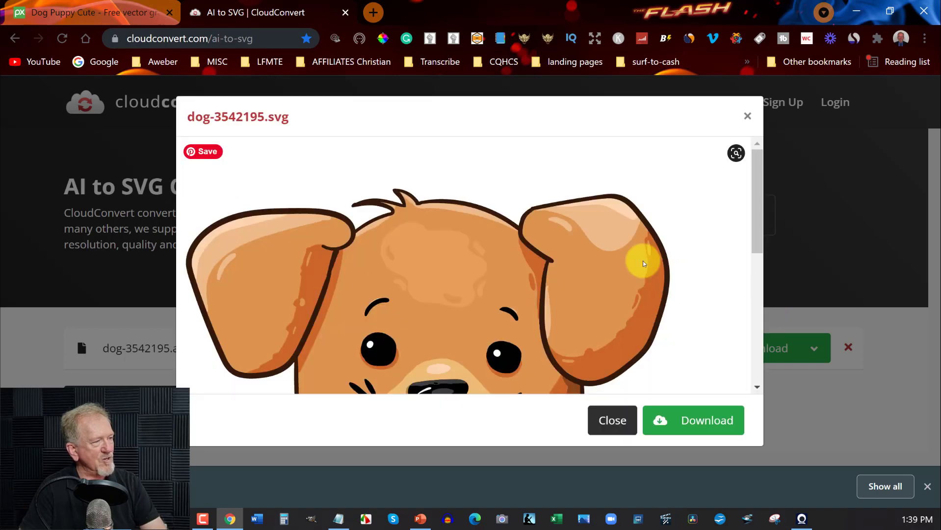
Step: Look over the converted puppy preview and save dog-3542195 as Scalable Vector Graphics in the Dog-Coloring folder
{"action": "scroll", "coordinate": [598, 212], "scroll_direction": "down", "scroll_amount": 7}
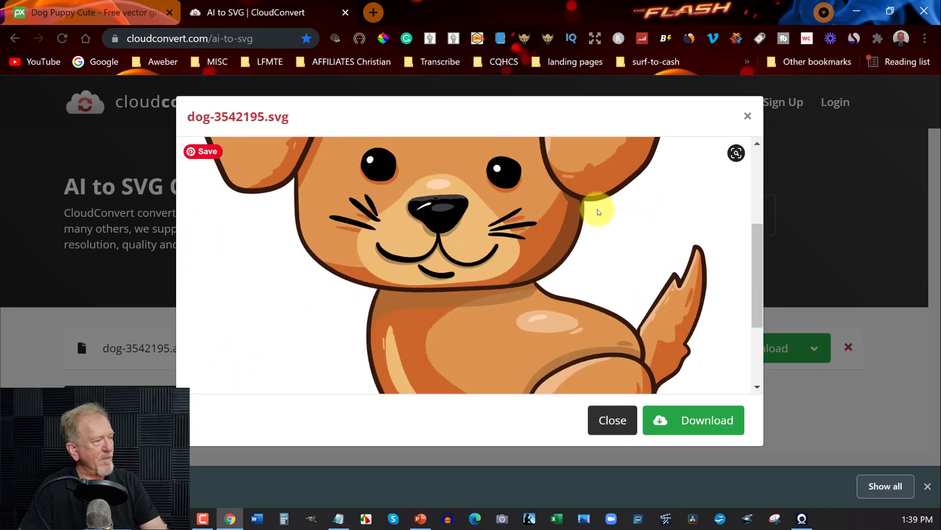
{"action": "scroll", "coordinate": [597, 210], "scroll_direction": "up", "scroll_amount": 7}
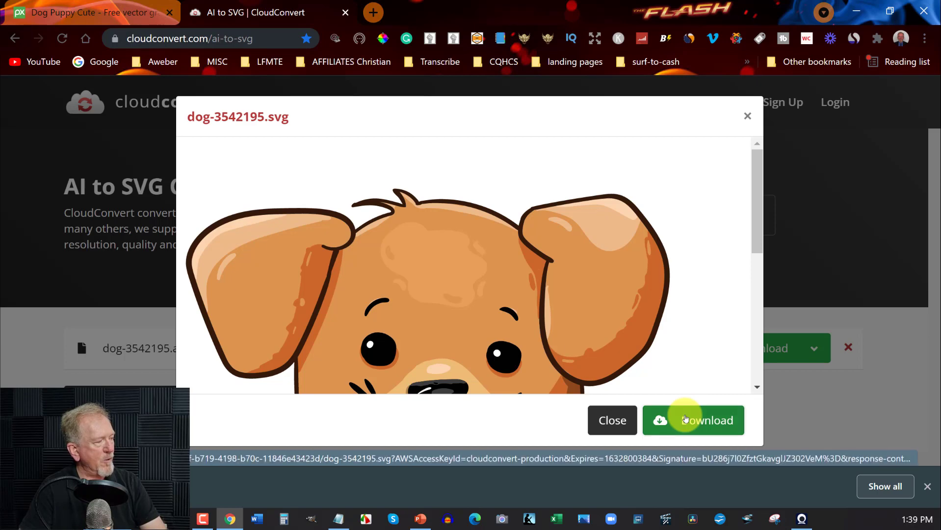
{"action": "left_click", "coordinate": [685, 418]}
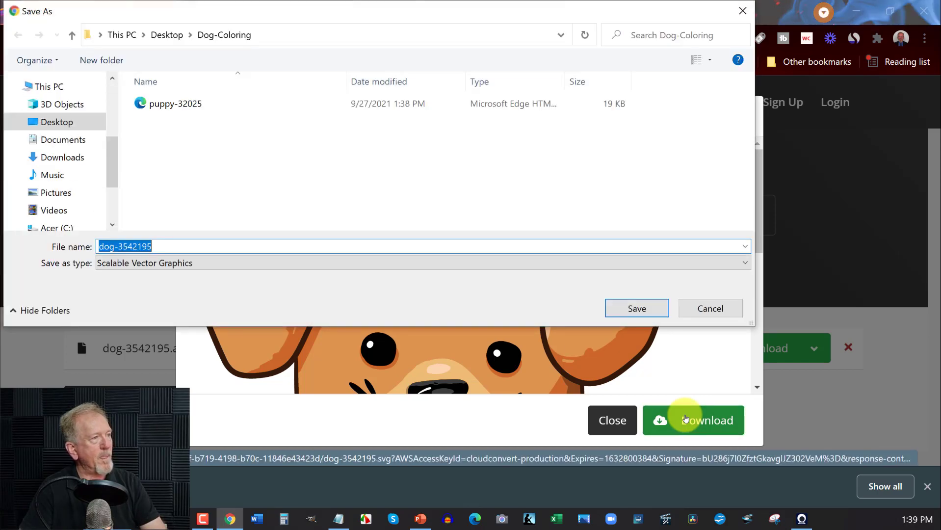
{"action": "left_click", "coordinate": [637, 309]}
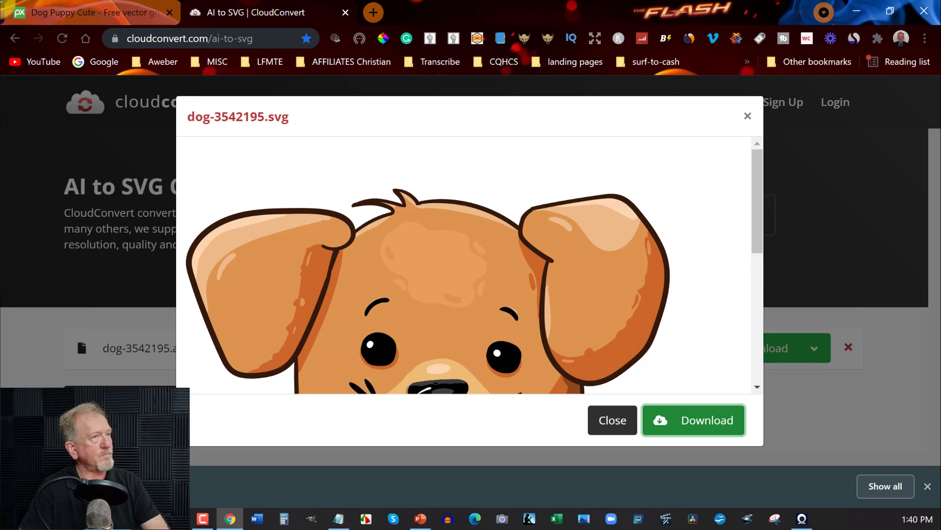
Step: Switch back to Pixabay and download the tongue-out pug from the dog results as an SVG vector graphic into the Dog-Coloring folder
{"action": "left_click", "coordinate": [87, 15]}
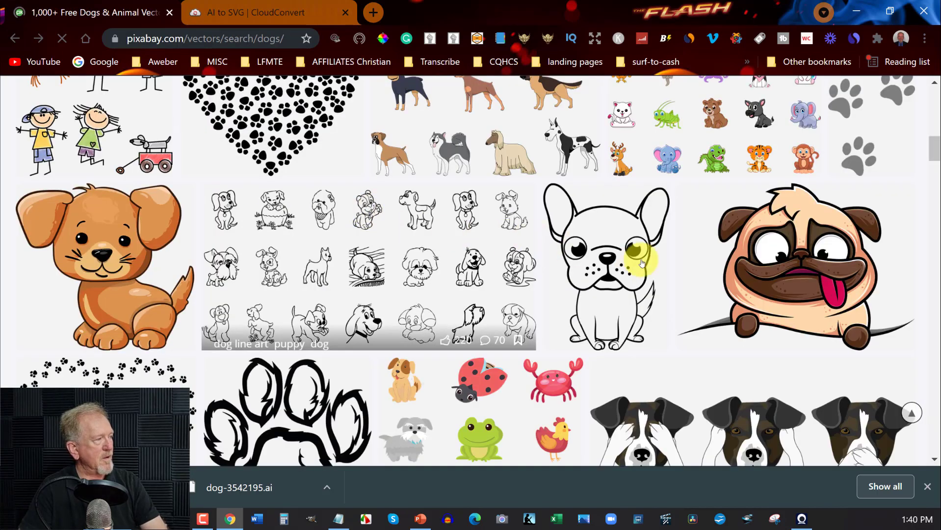
{"action": "left_click", "coordinate": [802, 262]}
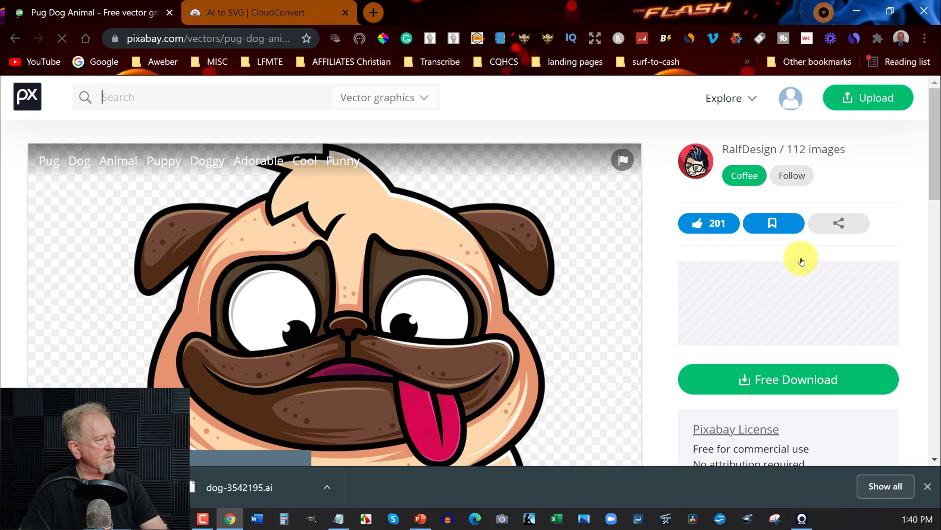
{"action": "scroll", "coordinate": [802, 299], "scroll_direction": "down", "scroll_amount": 1}
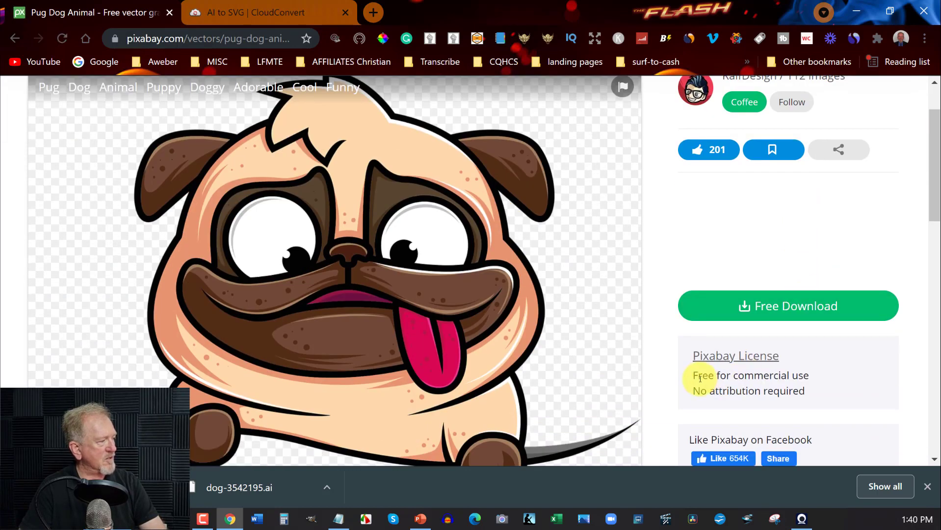
{"action": "left_click", "coordinate": [794, 301]}
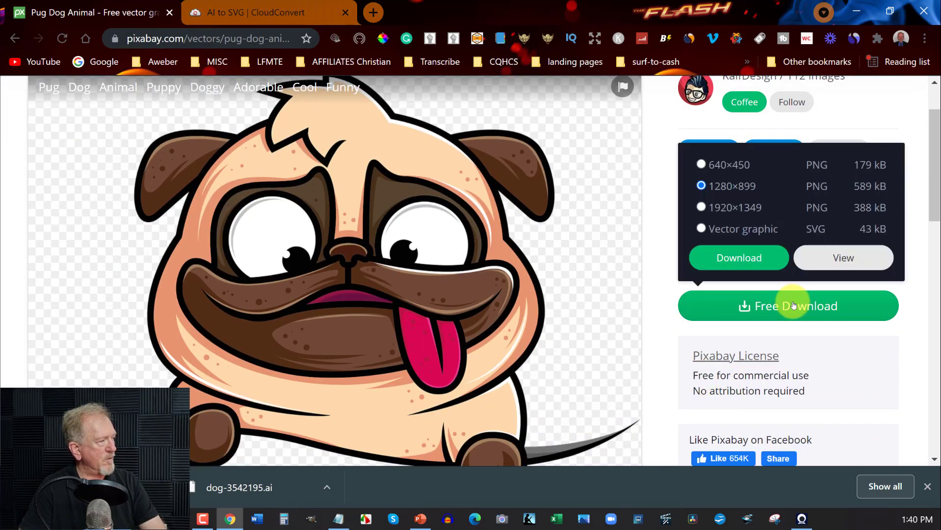
{"action": "left_click", "coordinate": [700, 228]}
{"action": "left_click", "coordinate": [724, 255]}
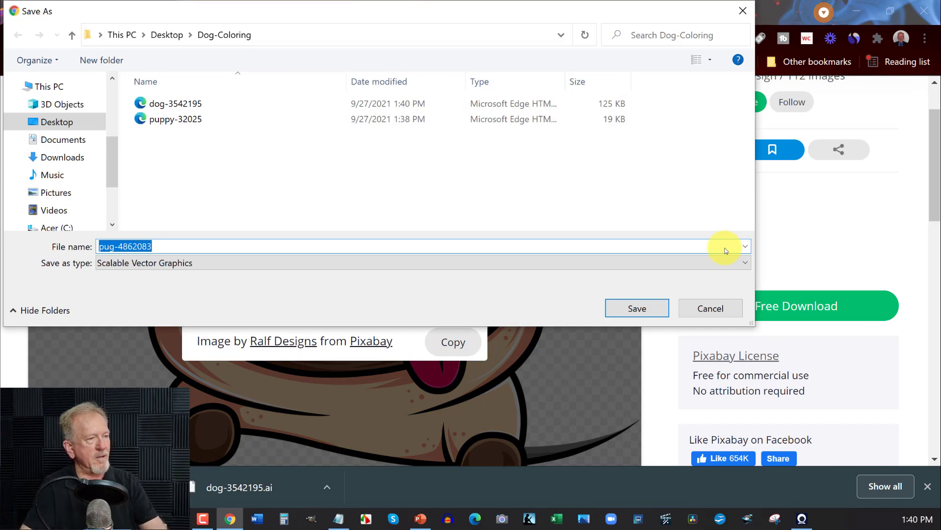
{"action": "left_click", "coordinate": [637, 308]}
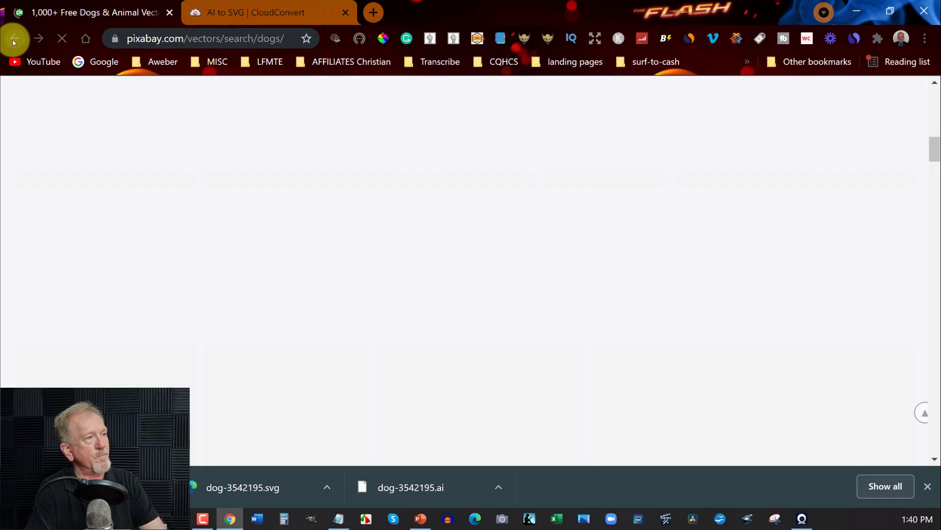
Step: Find the brown dog and gray cat on a tree trunk in the dog results and save its SVG vector graphic in the Dog-Coloring folder
{"action": "scroll", "coordinate": [447, 238], "scroll_direction": "down", "scroll_amount": 6}
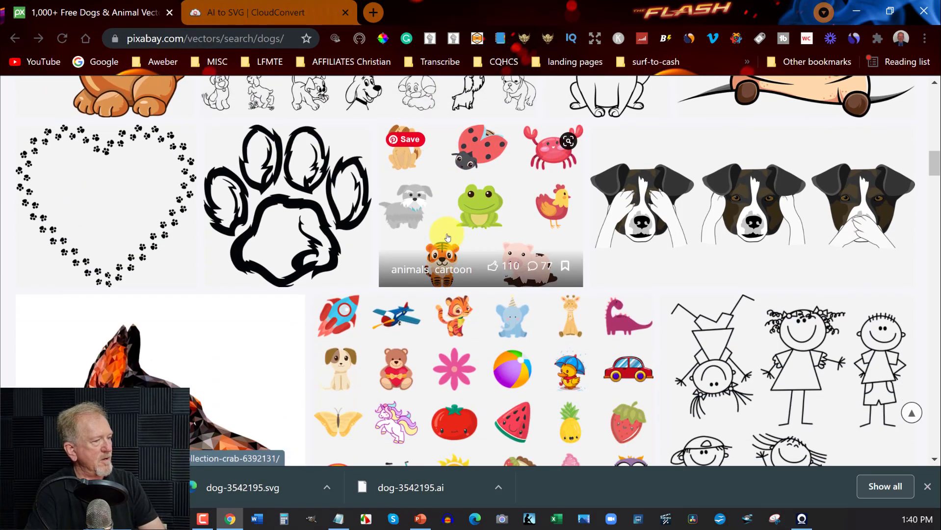
{"action": "scroll", "coordinate": [117, 344], "scroll_direction": "down", "scroll_amount": 3}
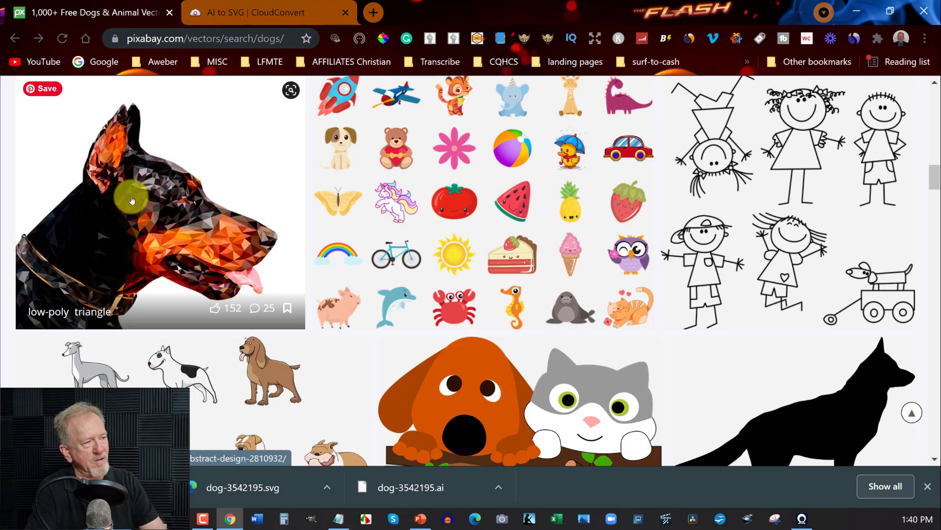
{"action": "scroll", "coordinate": [451, 246], "scroll_direction": "down", "scroll_amount": 3}
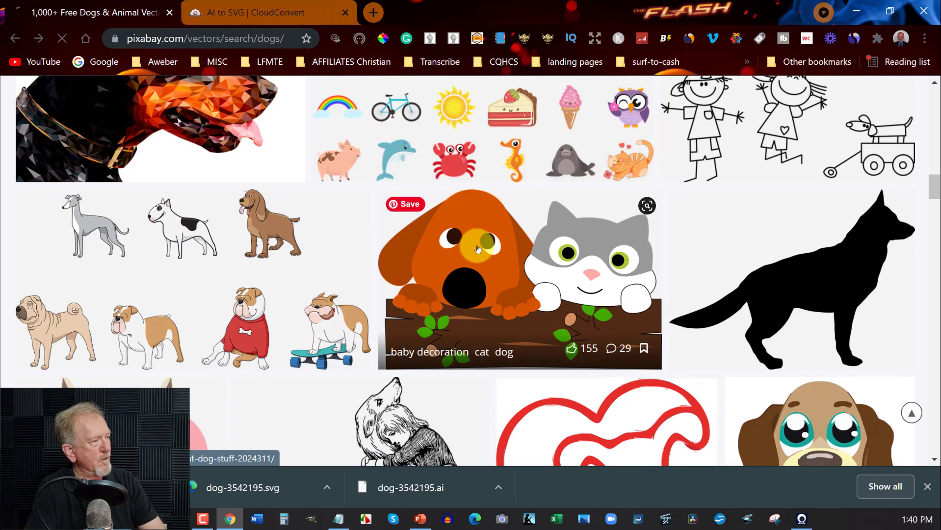
{"action": "left_click", "coordinate": [478, 249]}
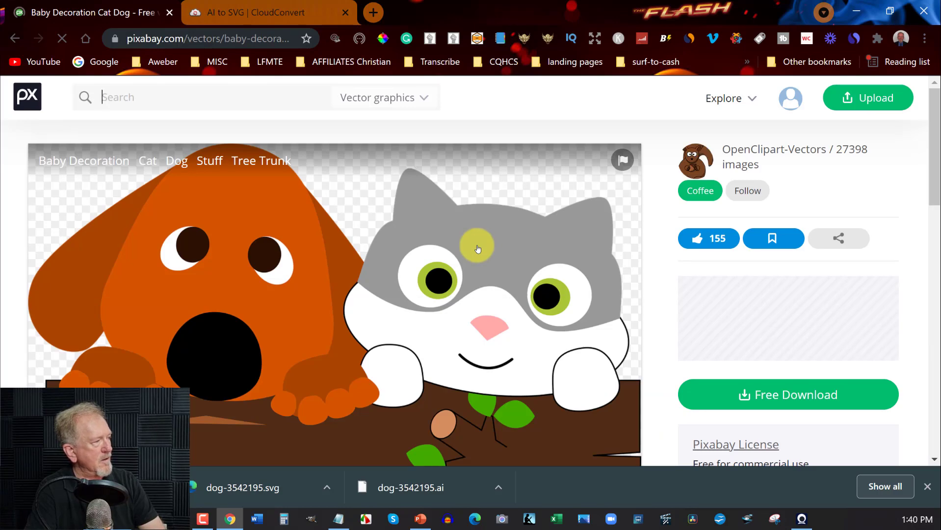
{"action": "scroll", "coordinate": [811, 359], "scroll_direction": "down", "scroll_amount": 2}
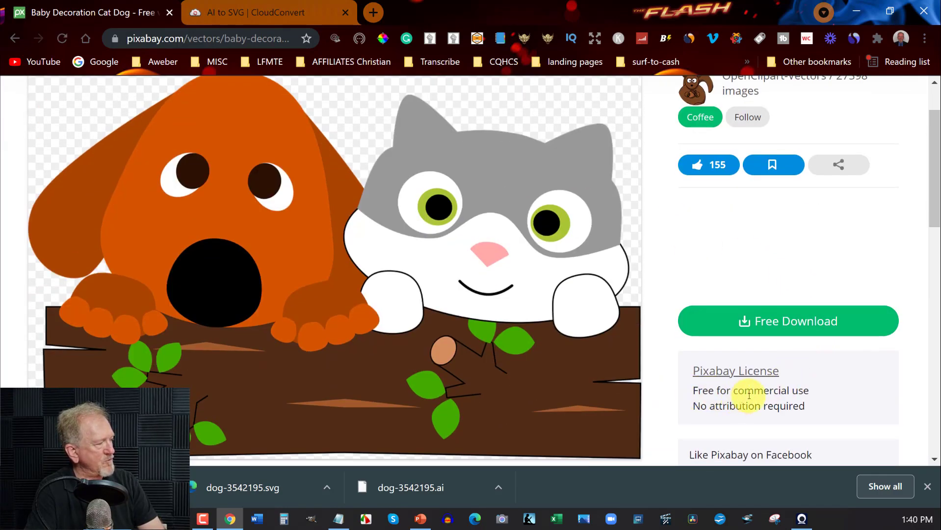
{"action": "left_click", "coordinate": [811, 321]}
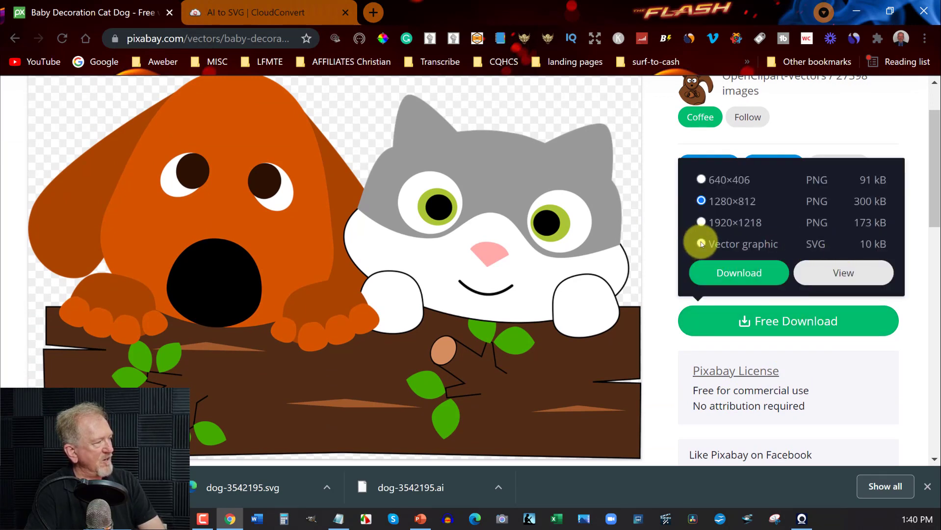
{"action": "left_click", "coordinate": [701, 244]}
{"action": "left_click", "coordinate": [721, 272]}
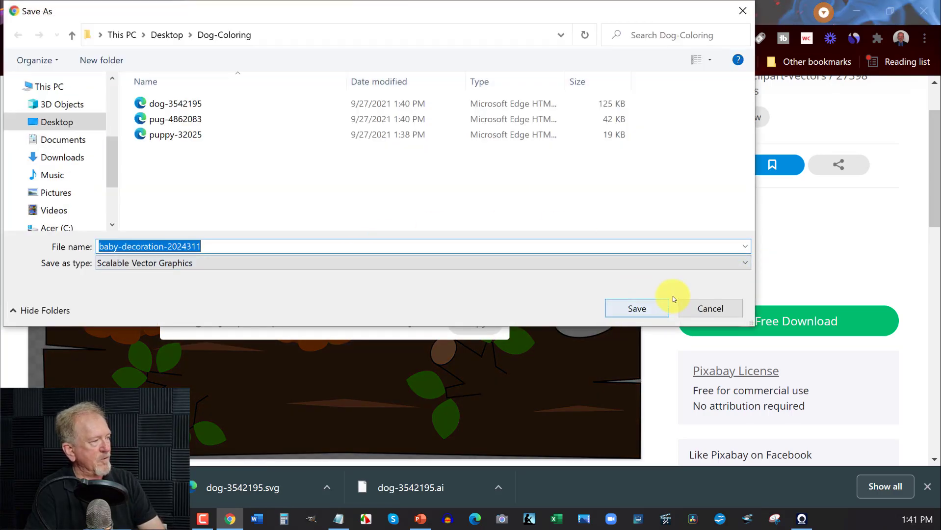
{"action": "left_click", "coordinate": [645, 316]}
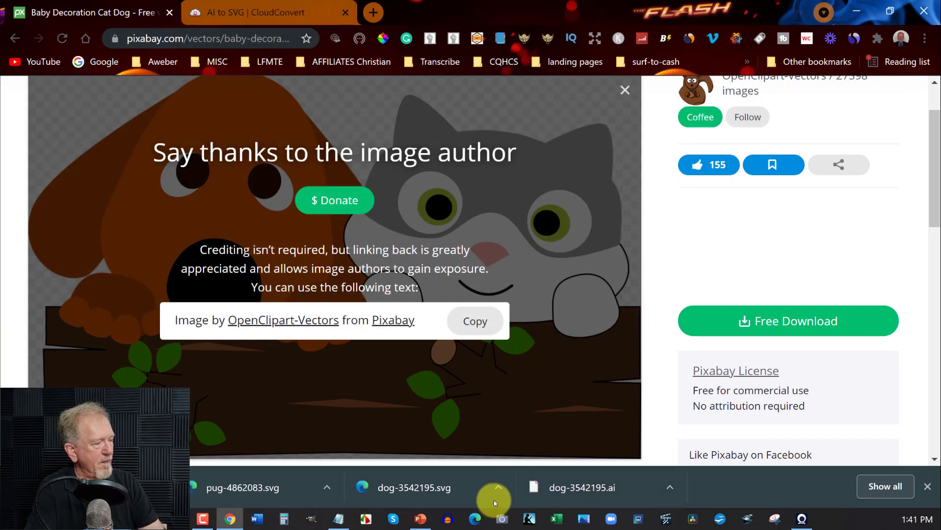
Step: Switch to PowerPoint and open the Desktop's Dog-Coloring folder for inserting a picture from this device on slide 2
{"action": "left_click", "coordinate": [418, 518]}
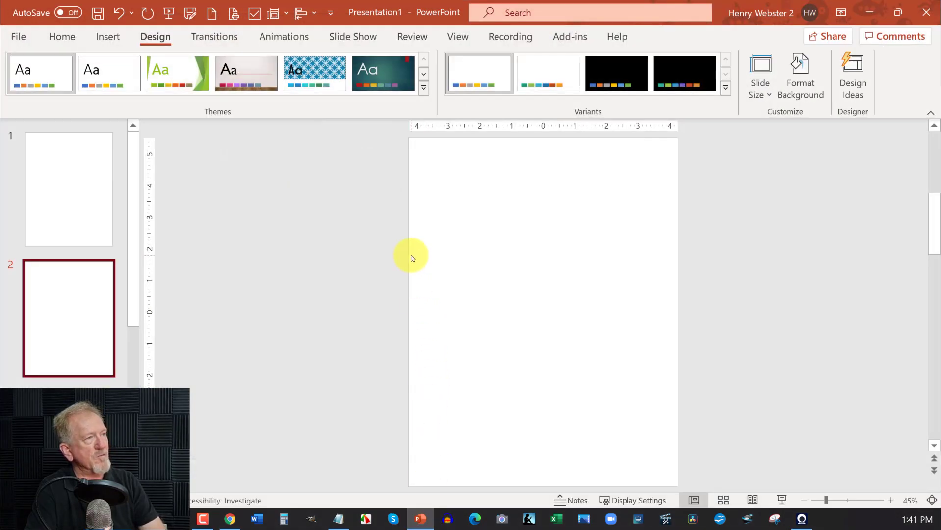
{"action": "left_click", "coordinate": [107, 37]}
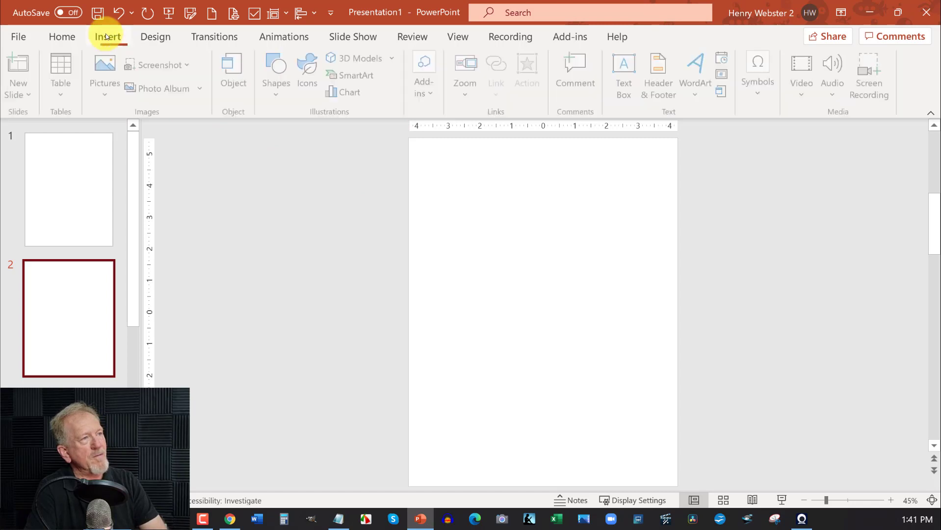
{"action": "left_click", "coordinate": [106, 99]}
{"action": "left_click", "coordinate": [121, 136]}
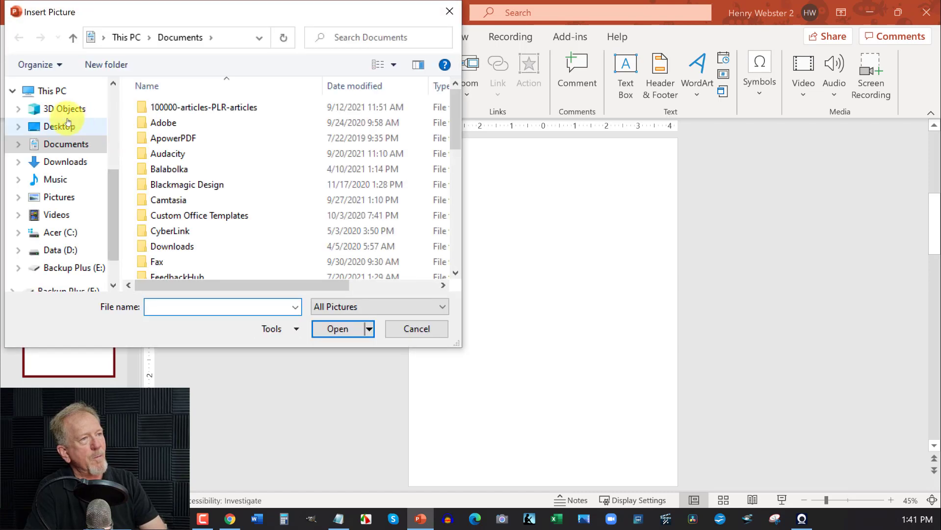
{"action": "left_click", "coordinate": [50, 128]}
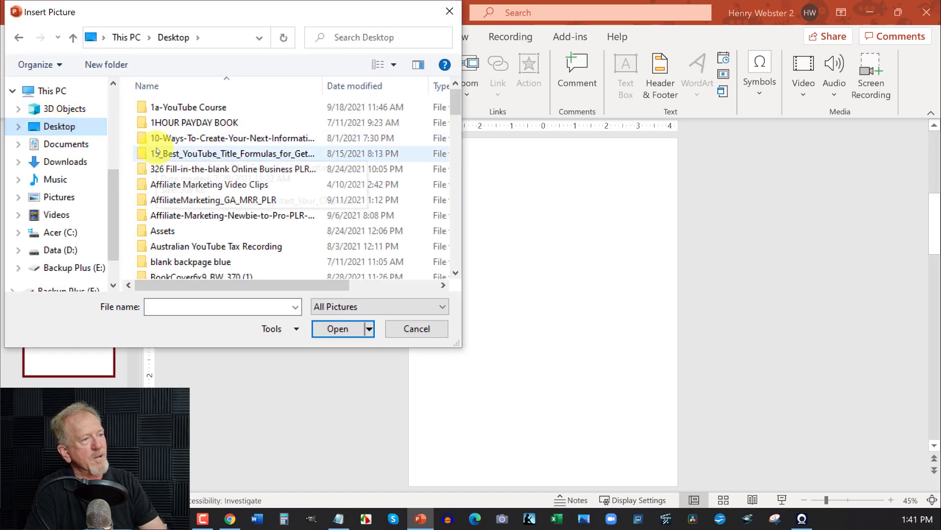
{"action": "scroll", "coordinate": [224, 146], "scroll_direction": "down", "scroll_amount": 1}
{"action": "scroll", "coordinate": [224, 146], "scroll_direction": "down", "scroll_amount": 2}
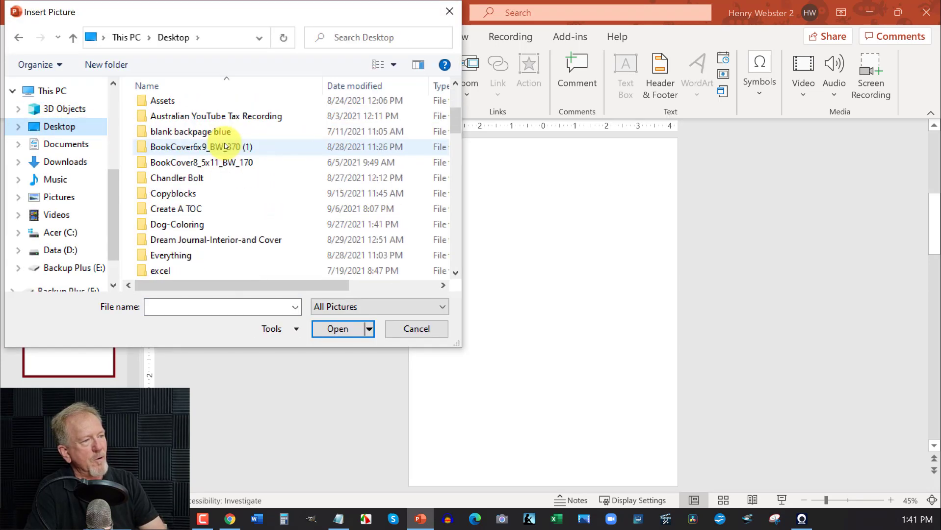
{"action": "double_click", "coordinate": [196, 227]}
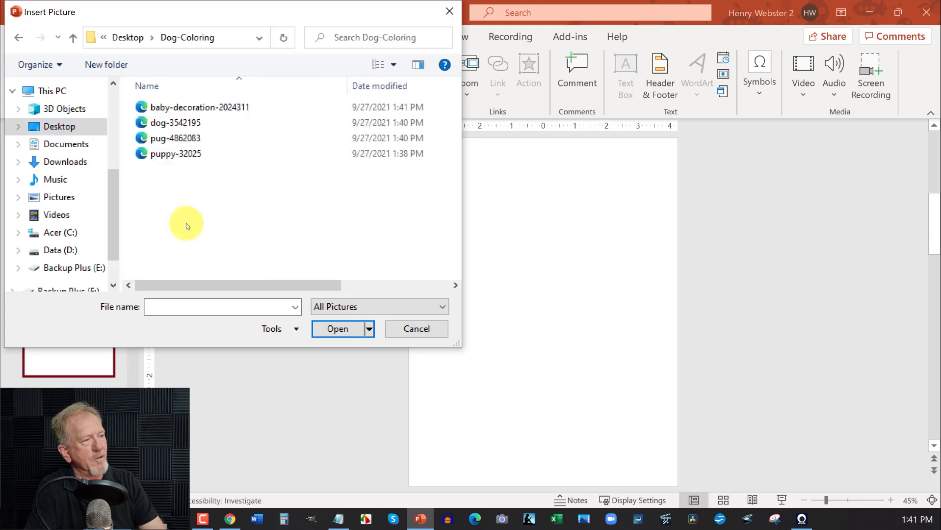